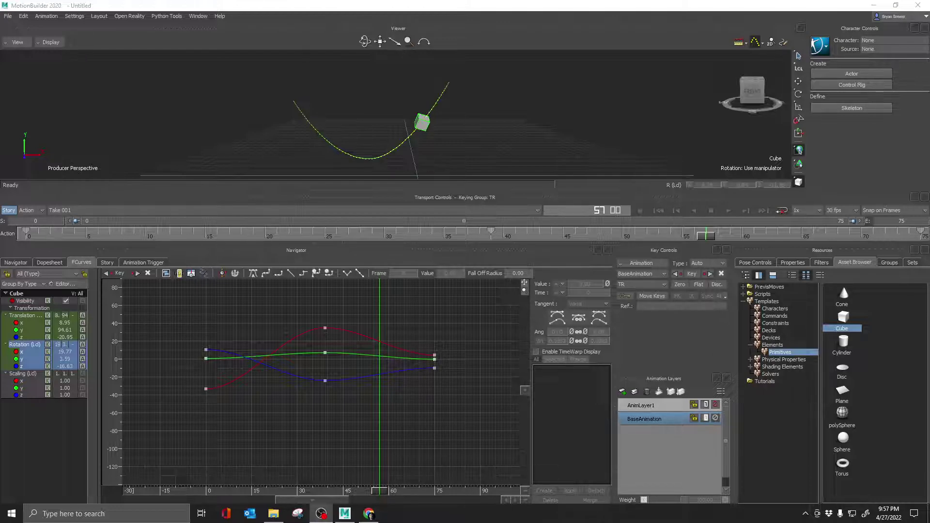
Step: Bring the YouTube browser window up over MotionBuilder and move it toward the screen centre
left_click(369, 513)
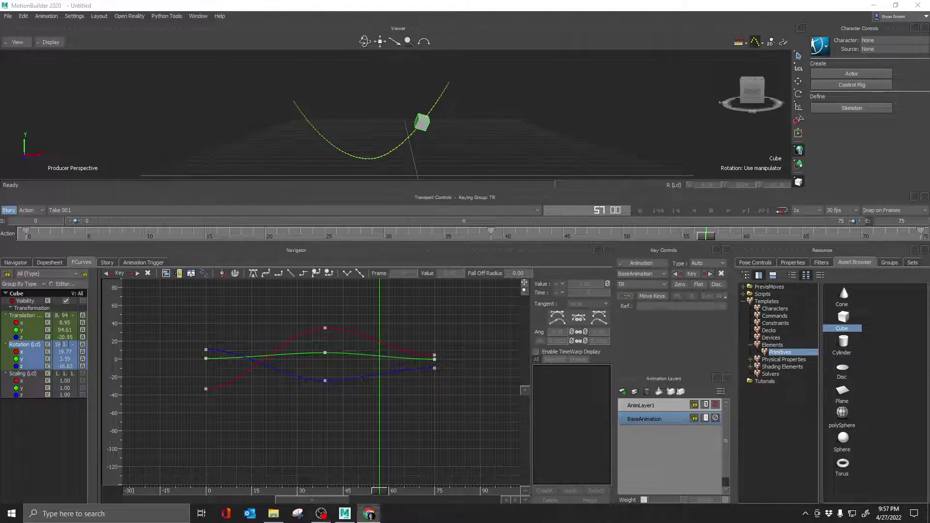
left_click_drag(889, 56, 611, 55)
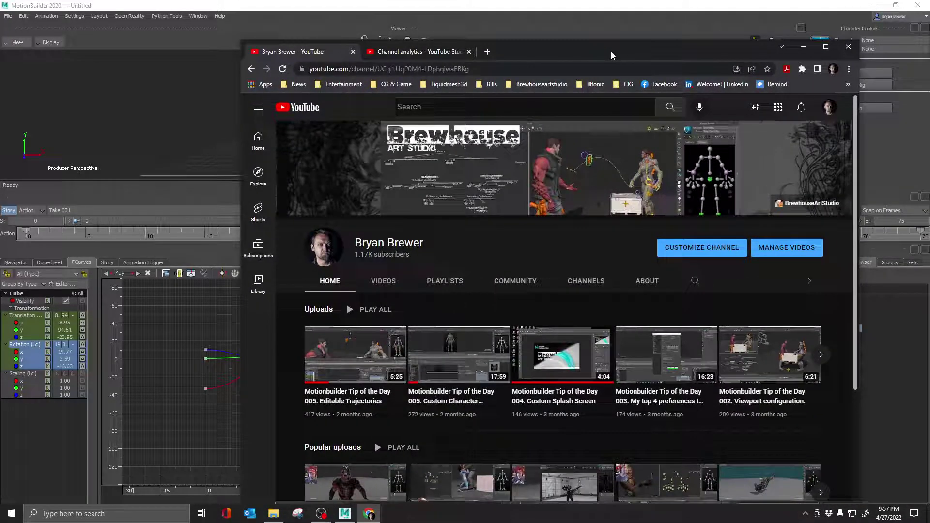
left_click(421, 57)
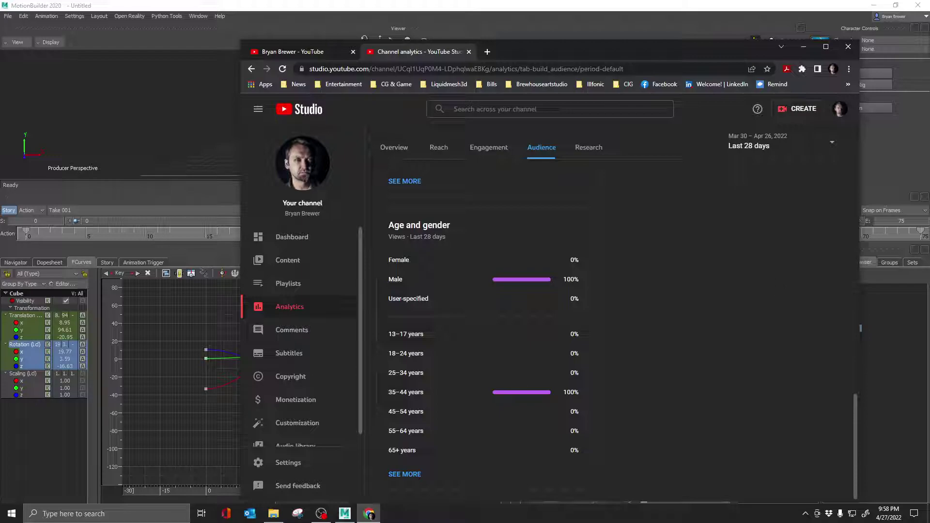
left_click_drag(560, 39, 612, 53)
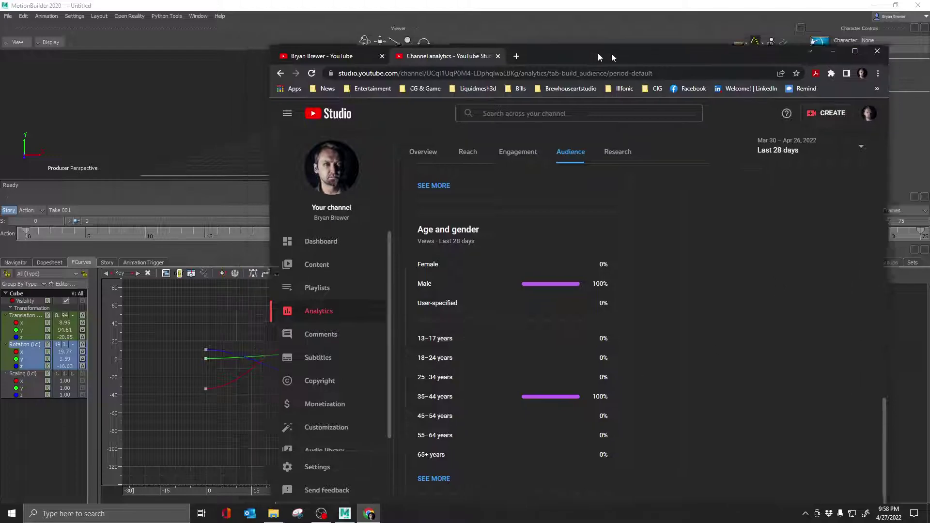
Step: Return to the cube animation at frame 53 and display only its red Rotation X curve
left_click(832, 51)
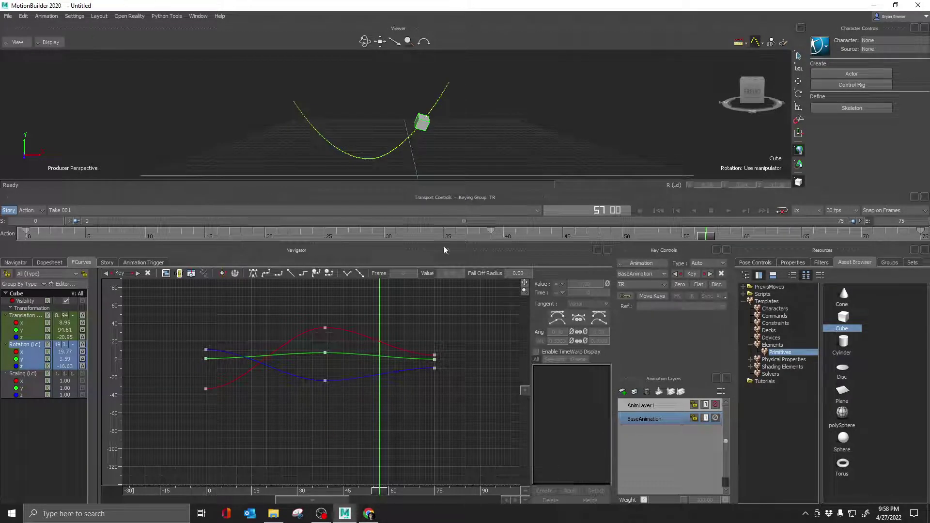
left_click_drag(713, 235, 657, 261)
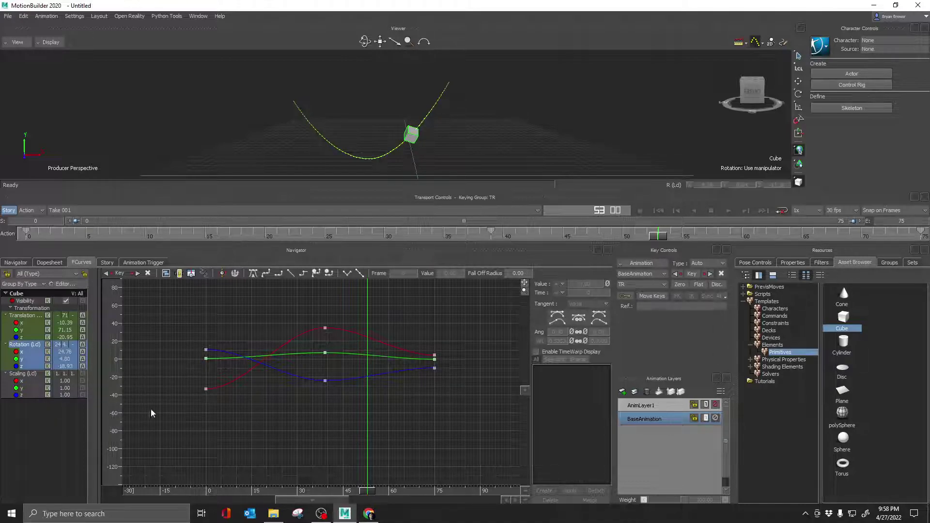
left_click(30, 317, "ctrl")
key("a")
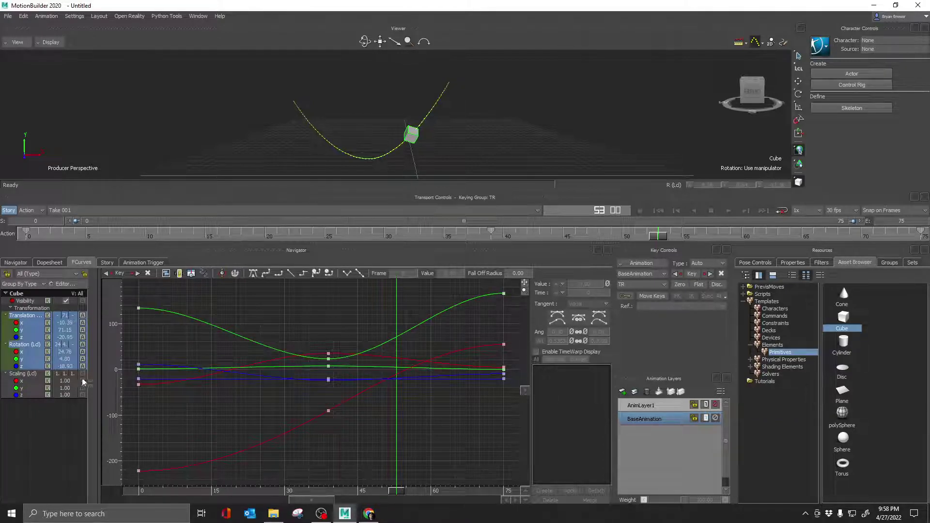
left_click(22, 353)
Step: Recolour the Rotation X curve pale pink with Edit Curve Color: hue 317, saturation 32.4
right_click(22, 354)
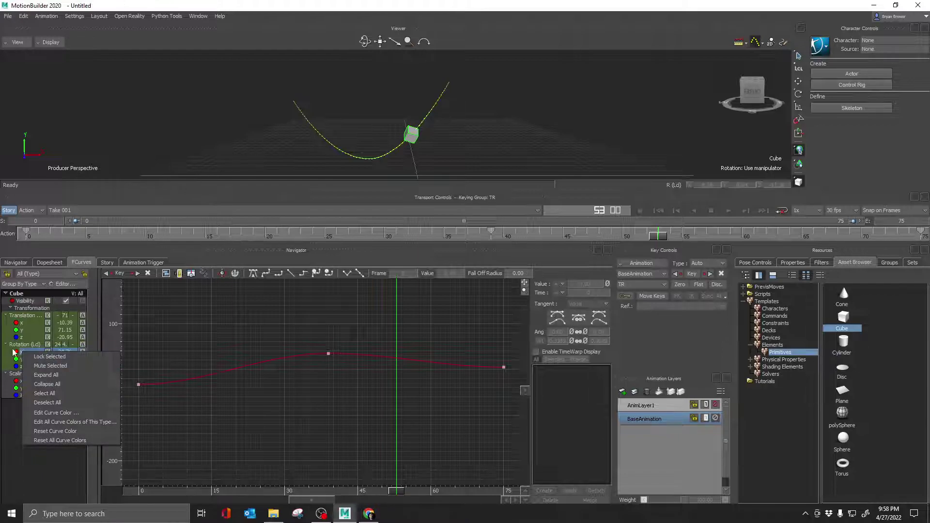
left_click(49, 414)
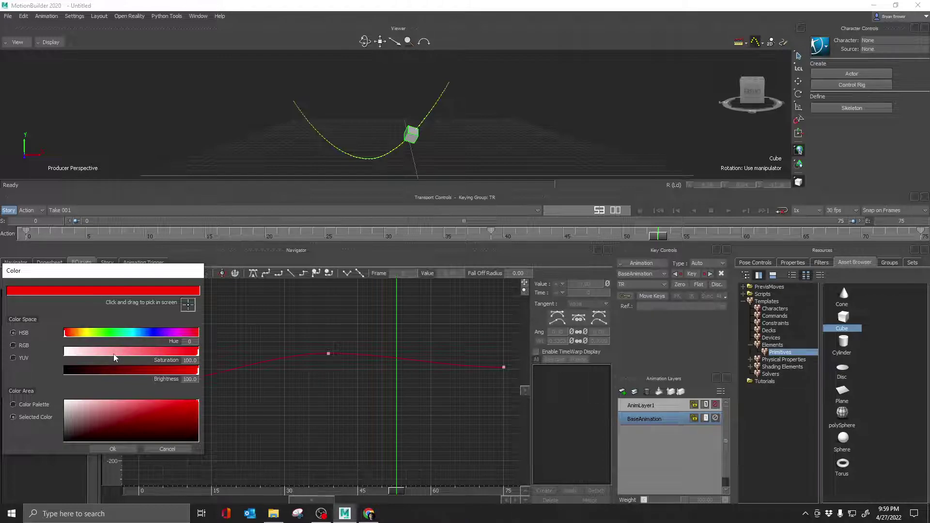
left_click_drag(99, 357, 108, 355)
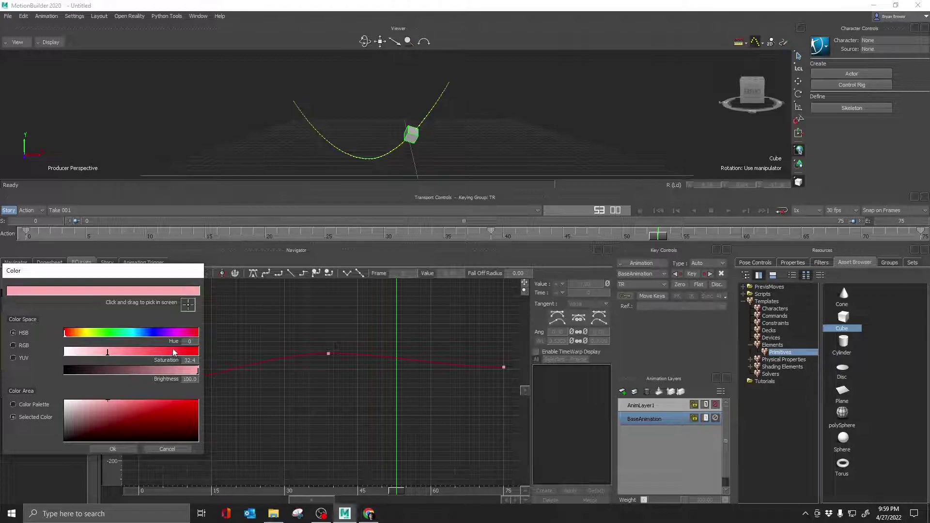
left_click(184, 333)
left_click_drag(184, 334, 182, 333)
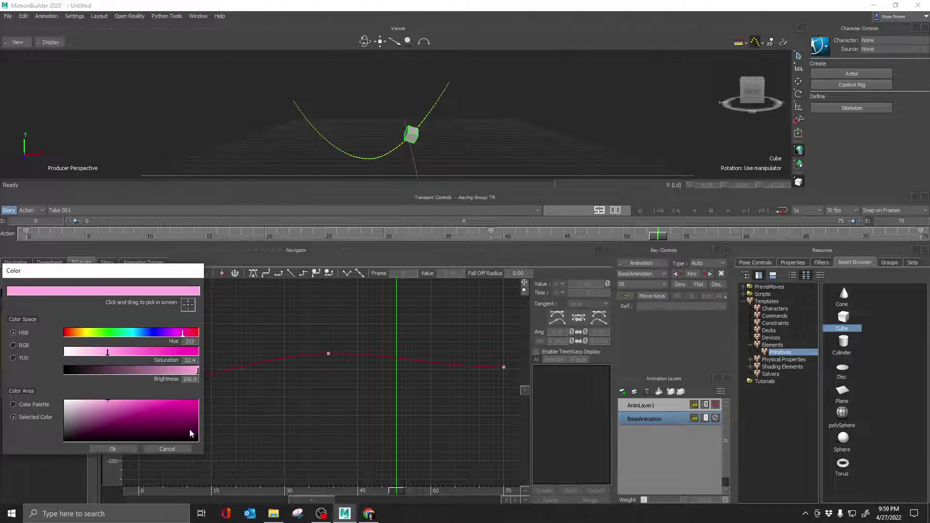
left_click(119, 450)
Step: Lighten the Rotation Y curve to a pale green by lowering its saturation
left_click(21, 359)
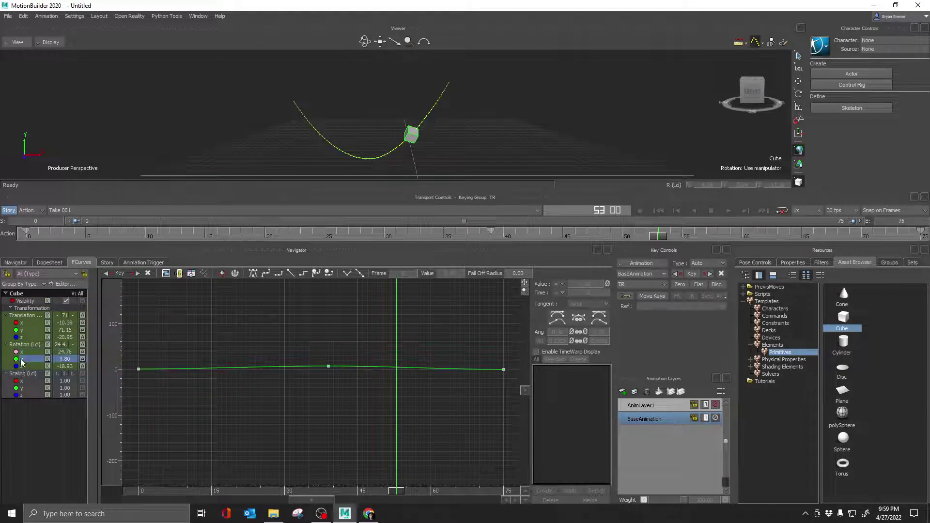
right_click(21, 362)
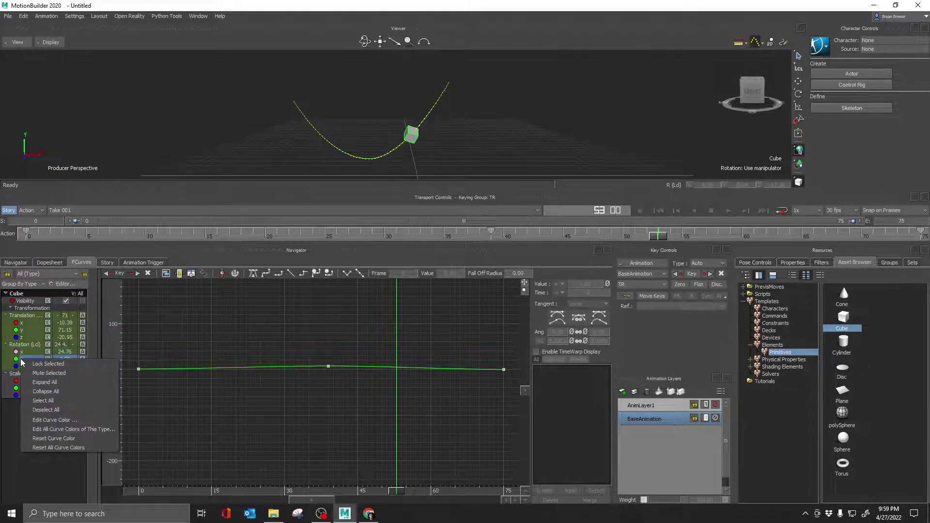
left_click(54, 422)
mouse_move(127, 363)
left_mouse_down()
mouse_move(141, 361)
mouse_move(113, 363)
mouse_move(99, 344)
left_mouse_up()
left_click(113, 456)
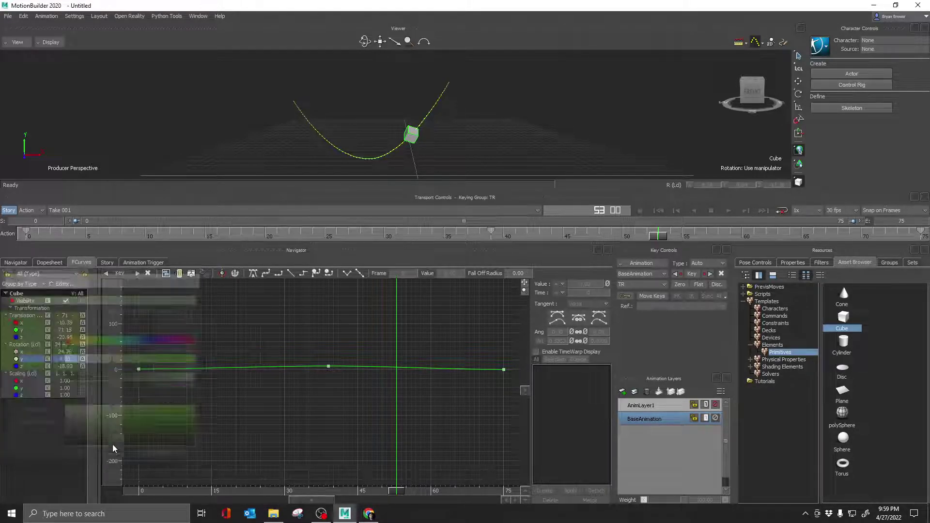
Step: Recolour the Rotation Z curve pale cyan with hue 198 and saturation 43.2
right_click(16, 366)
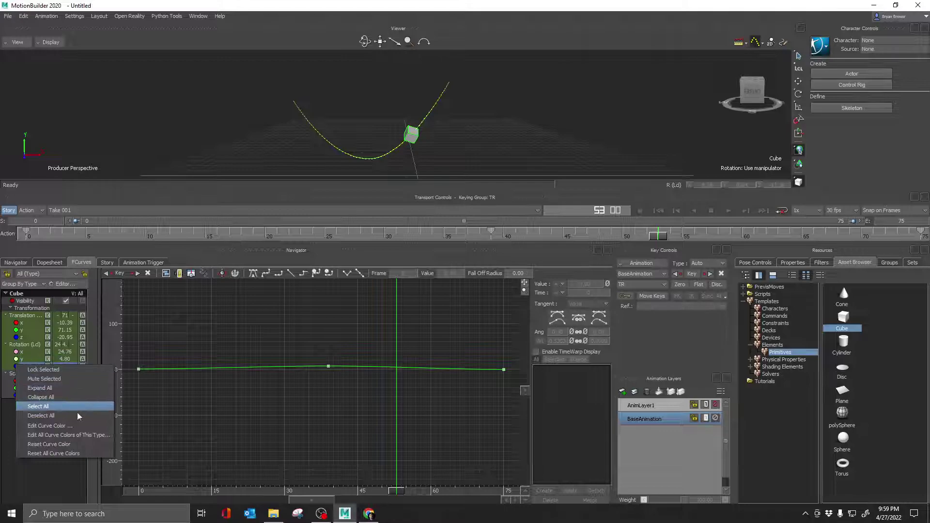
left_click(62, 425)
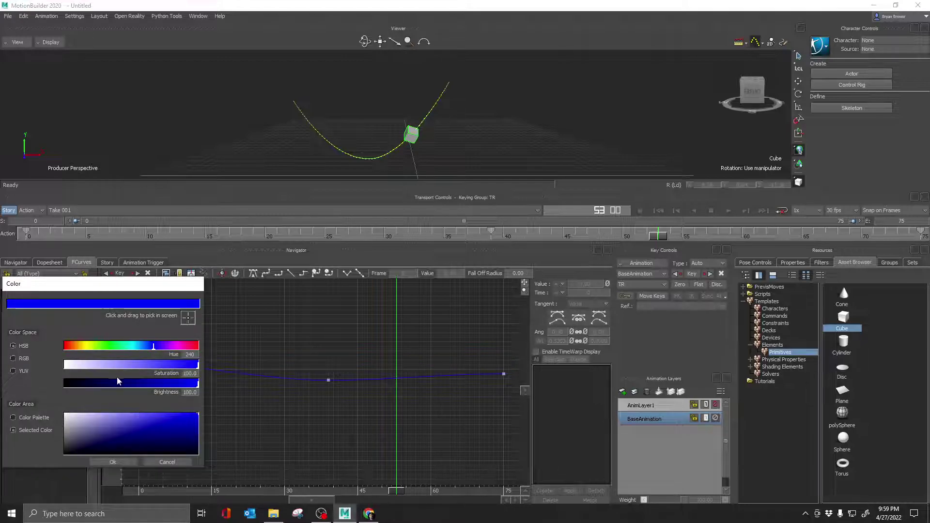
left_click_drag(128, 364, 139, 346)
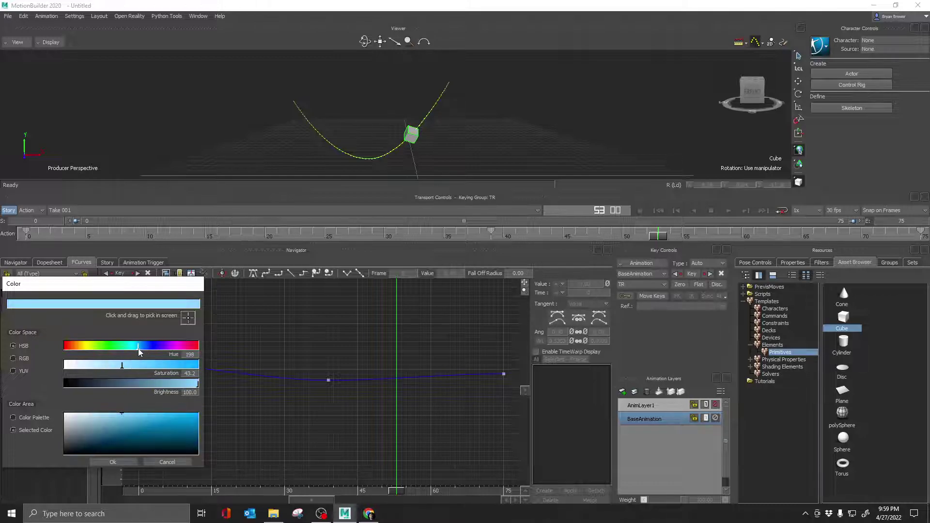
left_click(112, 461)
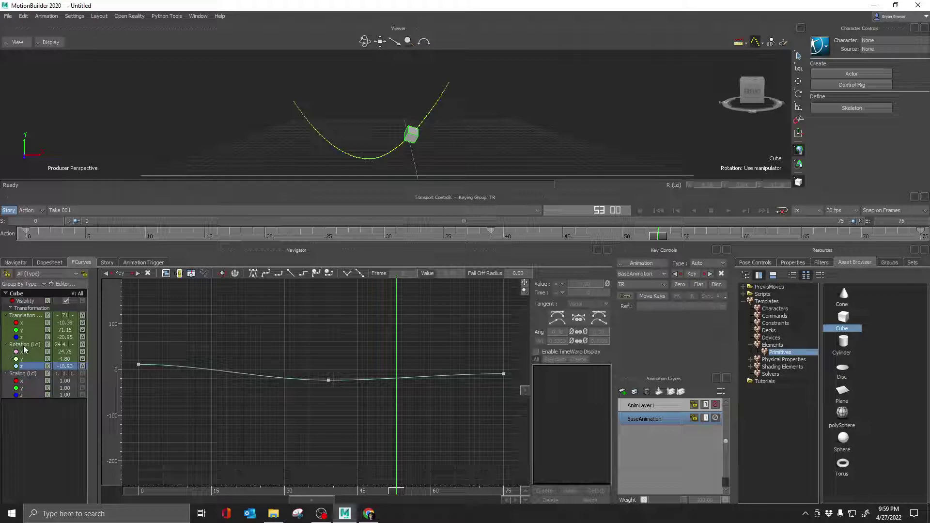
Step: Show the recoloured Rotation curves together with Translation and zoom the graph out
left_click(81, 344)
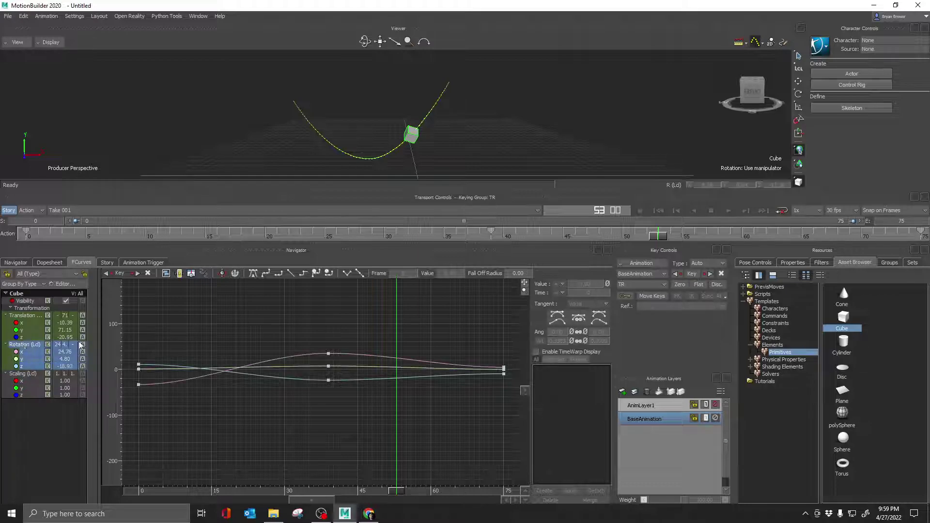
left_click(27, 316, "ctrl")
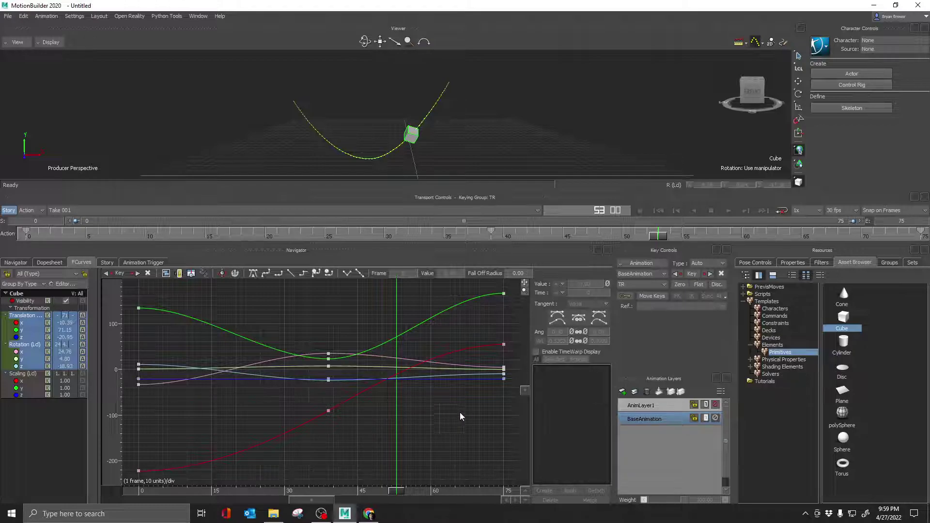
mouse_move(460, 412)
left_mouse_down("ctrl")
mouse_move(406, 420)
mouse_move(433, 419)
mouse_move(470, 378)
mouse_move(420, 429)
mouse_move(329, 394)
left_mouse_up("ctrl")
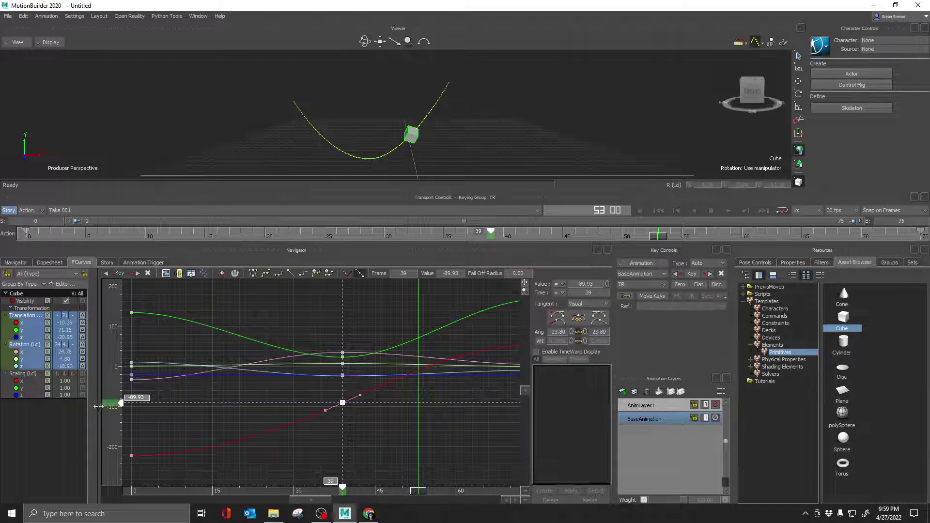
Step: Lower the red curve's frame-39 key to -121.22 and lift the pink frame-39 key into a tall peak
left_click_drag(114, 405, 114, 418)
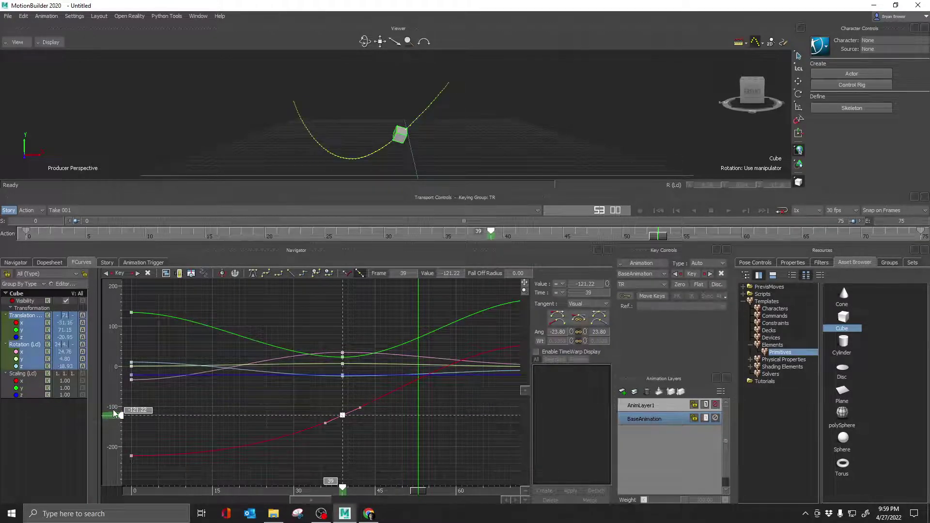
left_click_drag(347, 323, 325, 358)
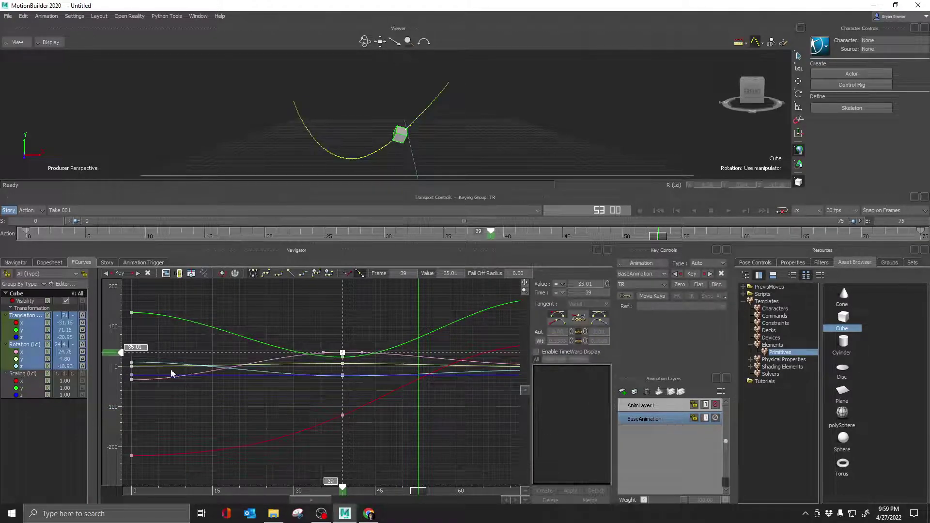
left_click_drag(121, 353, 127, 300)
Step: Apply Reset Curve Color to the Rotation (Lcl) channels, restoring default red, green and blue curves
left_click(346, 435)
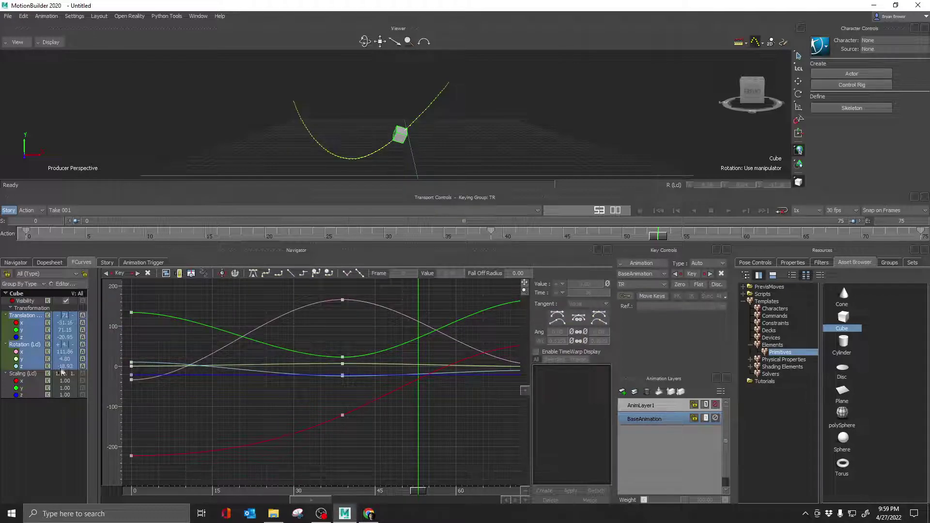
left_click(21, 349)
right_click(21, 348)
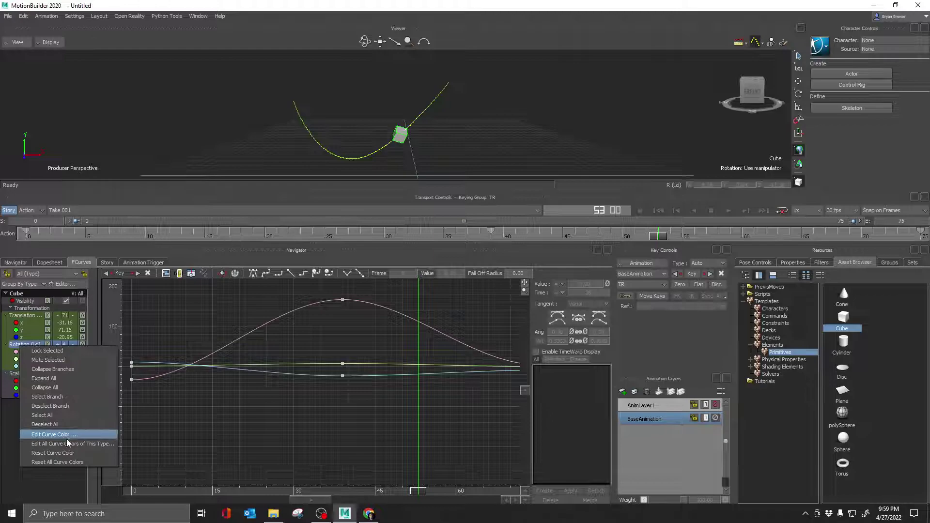
left_click(16, 352)
right_click(17, 349)
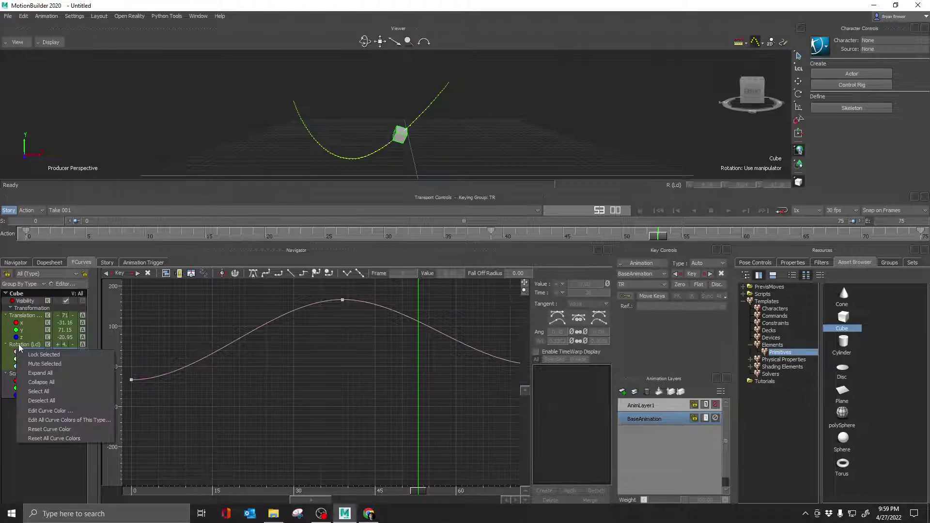
left_click(21, 345)
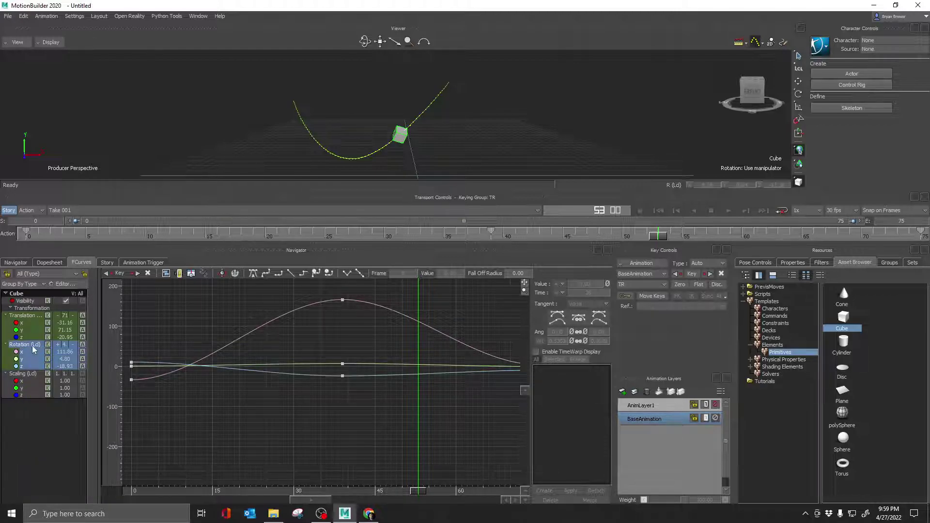
right_click(28, 344)
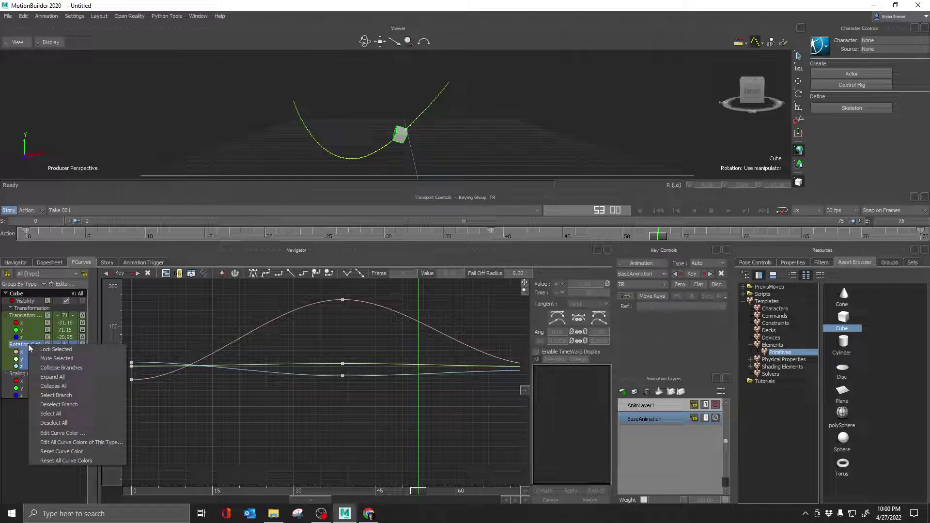
left_click(85, 453)
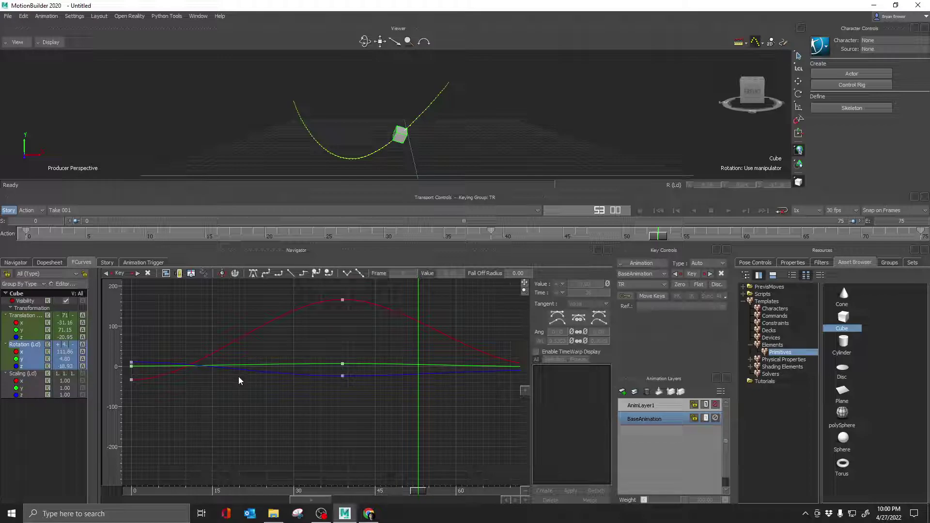
Step: Turn the Rotation X curve magenta (hue about 302) via Edit All Curve Colors of This Type
right_click(26, 355)
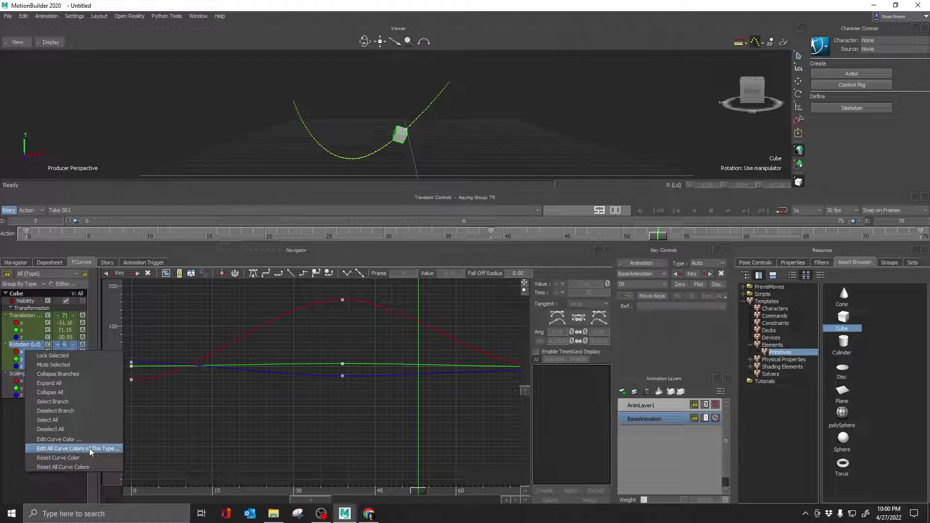
left_click(222, 438)
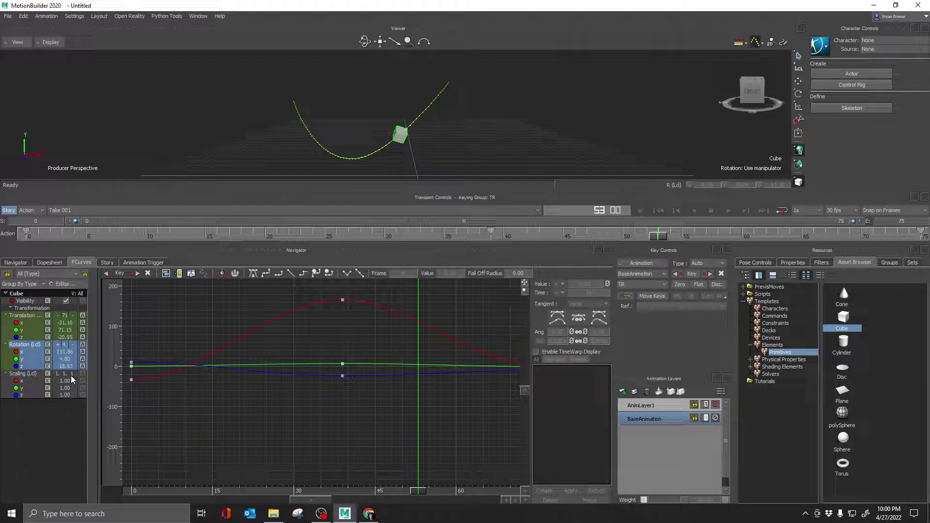
left_click(28, 352)
right_click(20, 352)
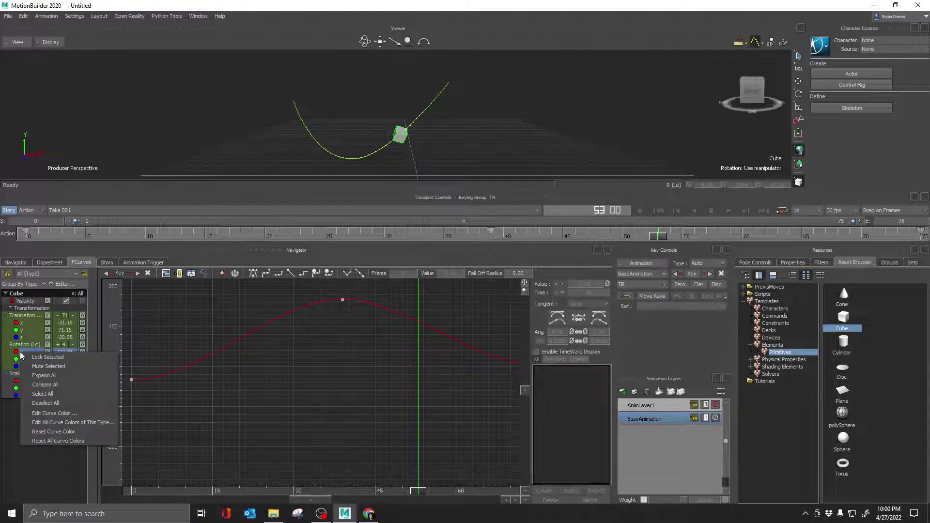
left_click(56, 422)
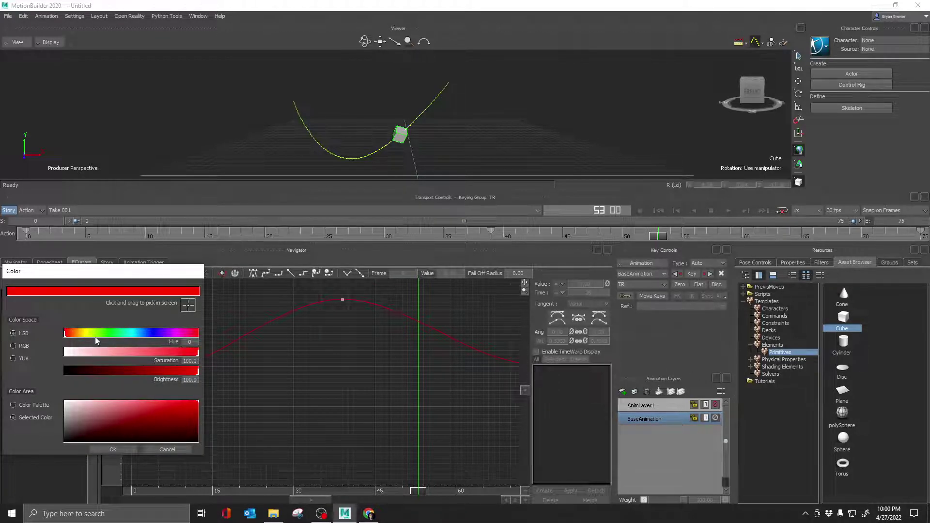
left_click_drag(87, 335, 177, 337)
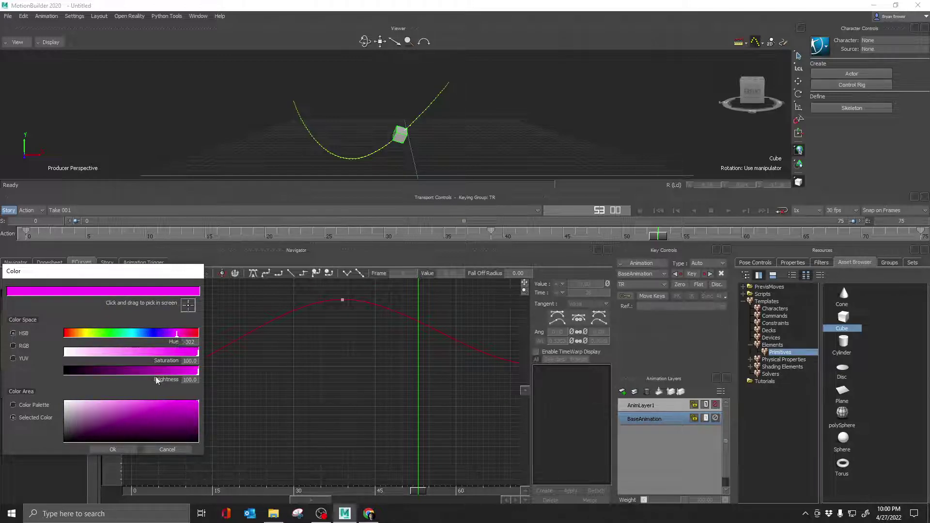
left_click(100, 449)
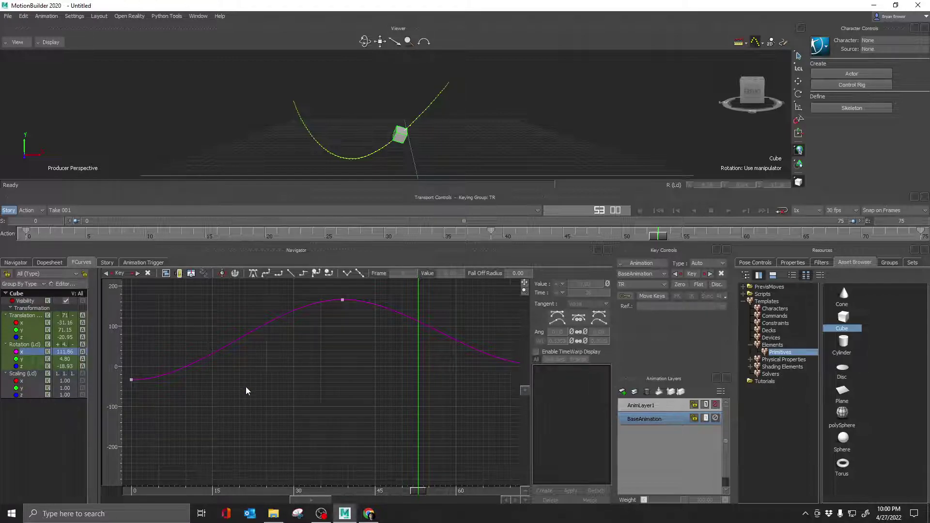
Step: Choose Reset All Curve Colors from the Rotation x channel's options to restore default colours
scroll(362, 372, "down", 2)
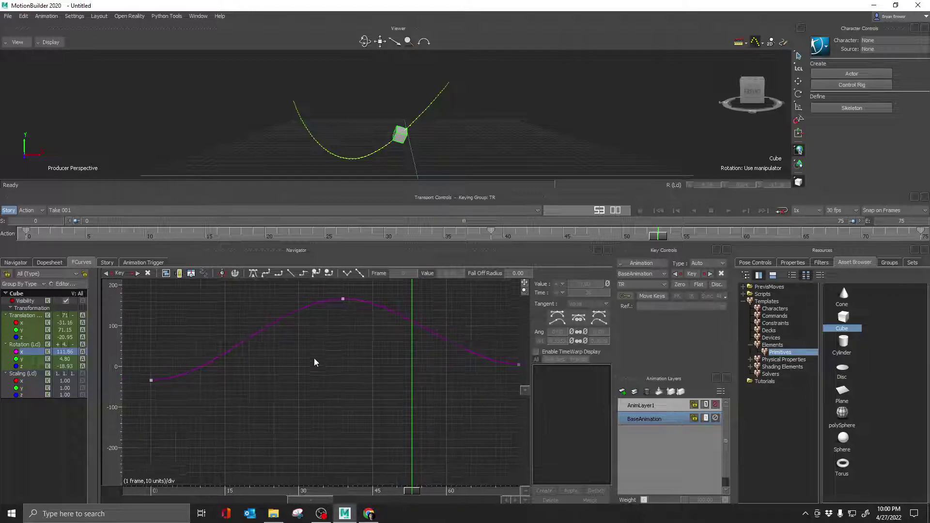
right_click(23, 353)
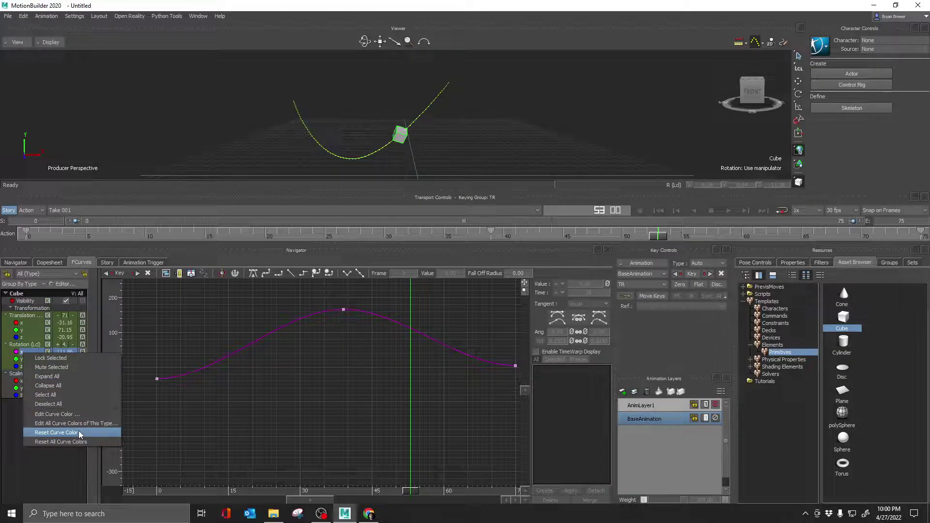
left_click(91, 445)
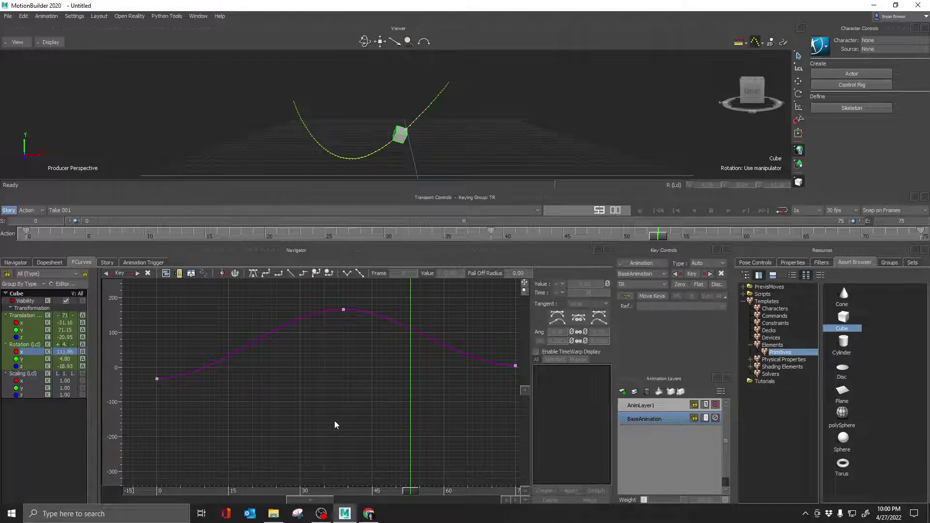